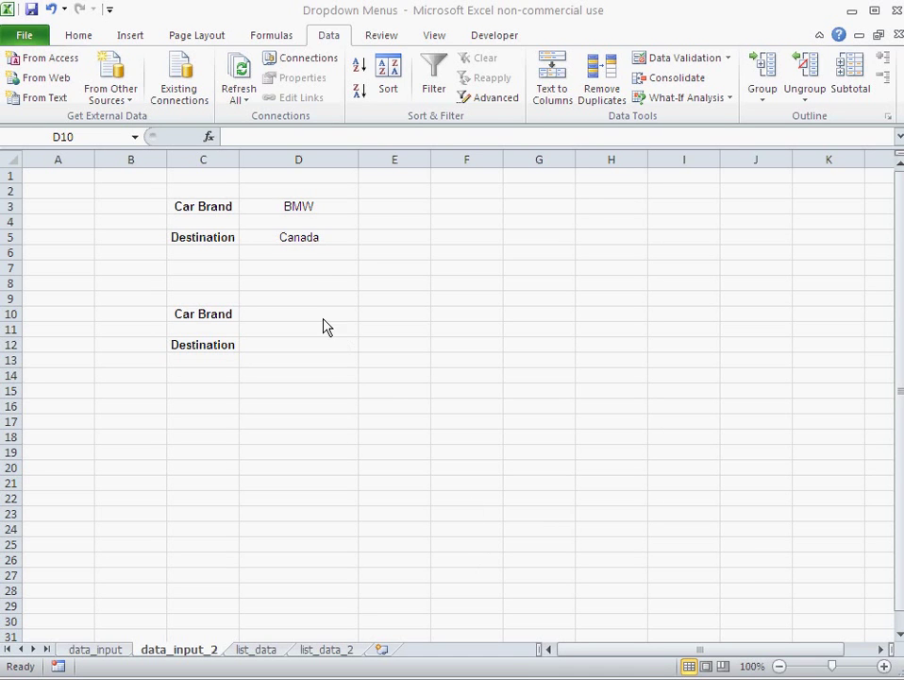
- Inspect D3's list validation source on list_data, then close it without changes
{"action": "left_click", "coordinate": [283, 206]}
{"action": "left_click", "coordinate": [284, 205]}
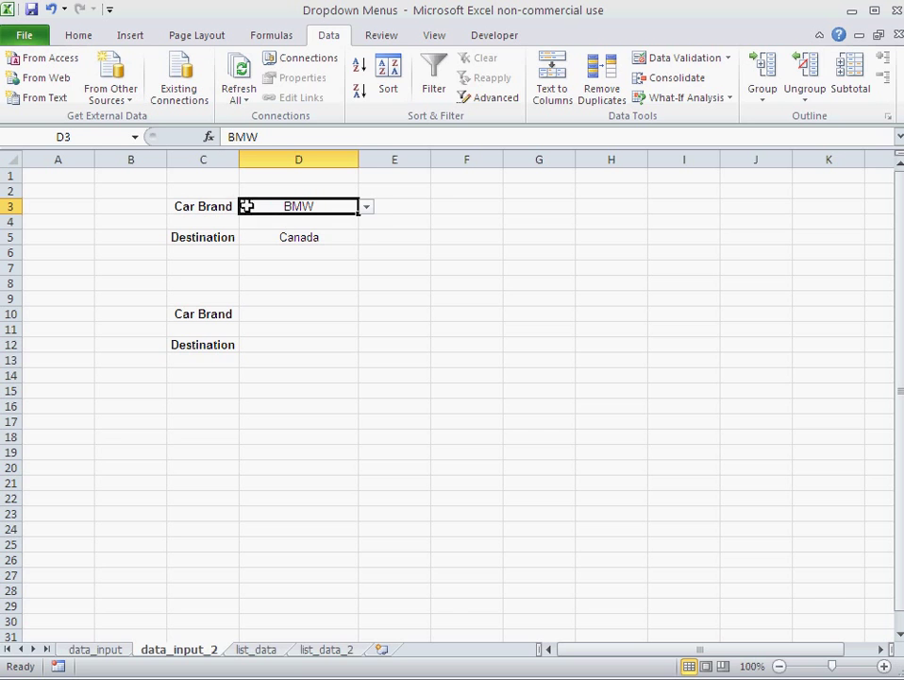
{"action": "left_click", "coordinate": [730, 59]}
{"action": "left_click", "coordinate": [725, 83]}
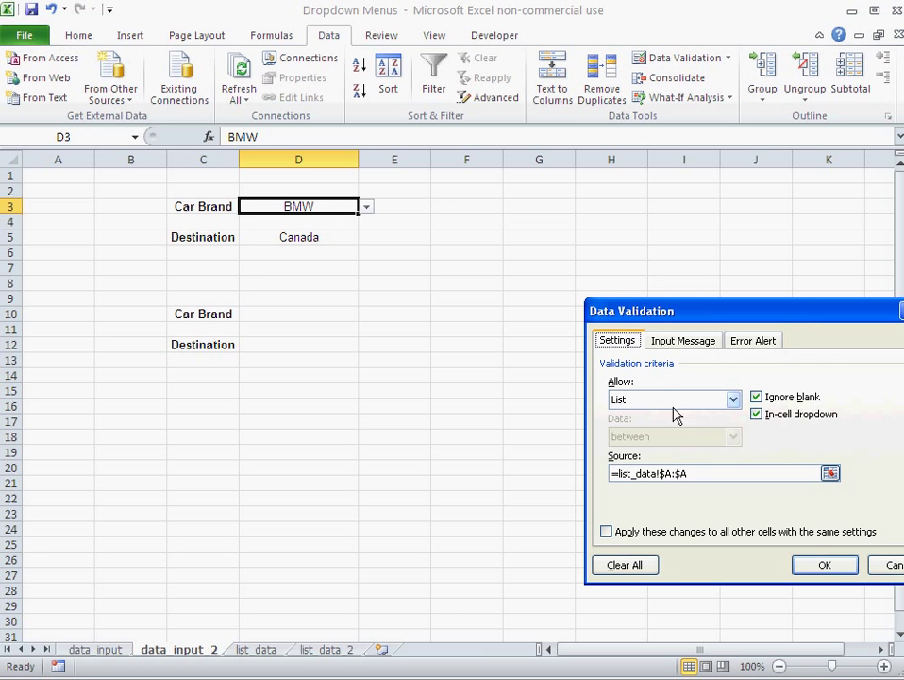
{"action": "left_click", "coordinate": [698, 473]}
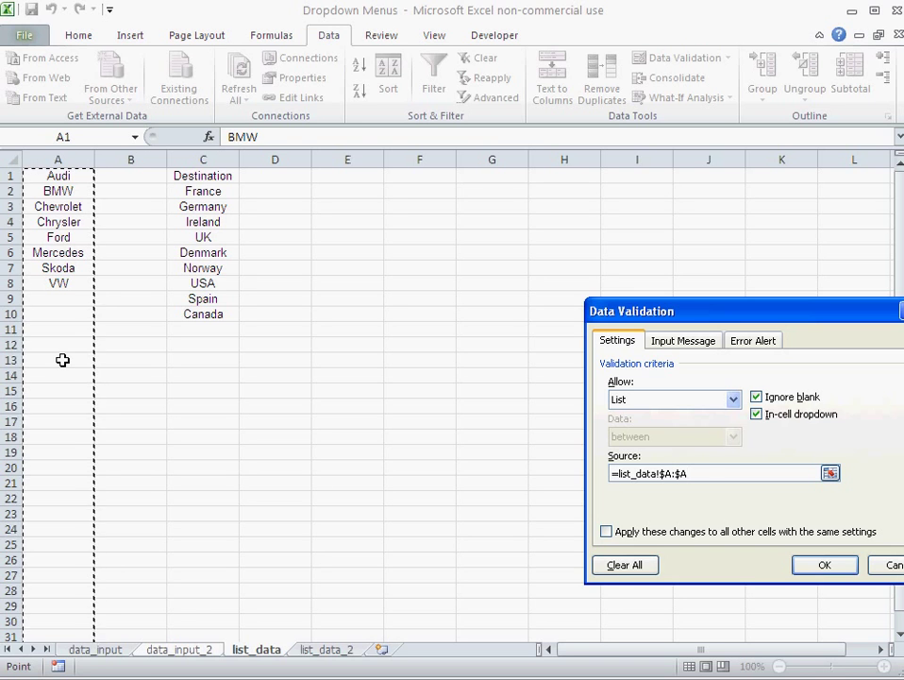
{"action": "left_click", "coordinate": [899, 567]}
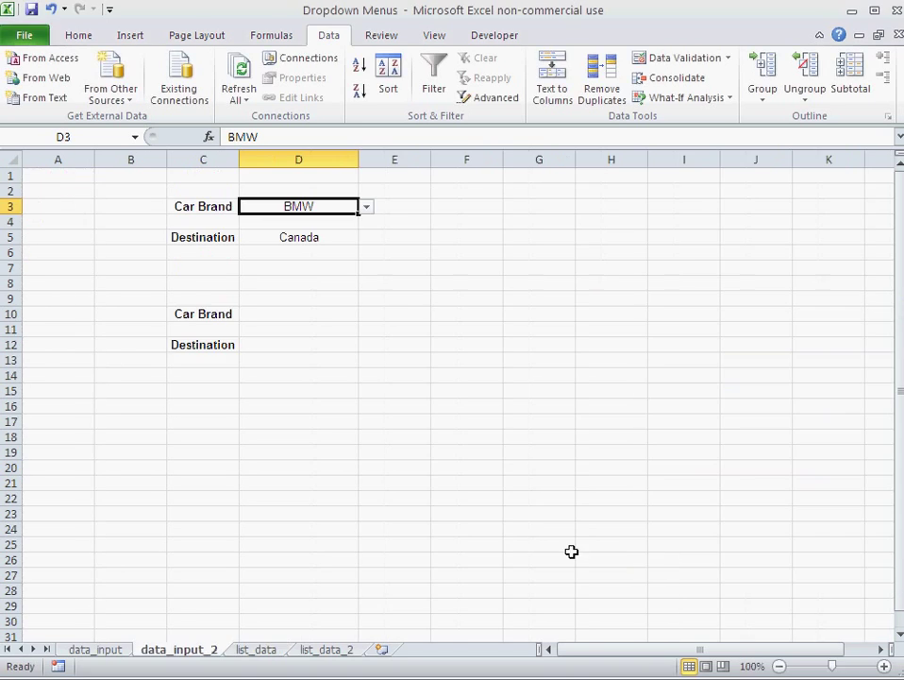
- Give D10 a list dropdown with source BMW;Ford;Jaguar;Opel
{"action": "left_click", "coordinate": [307, 314]}
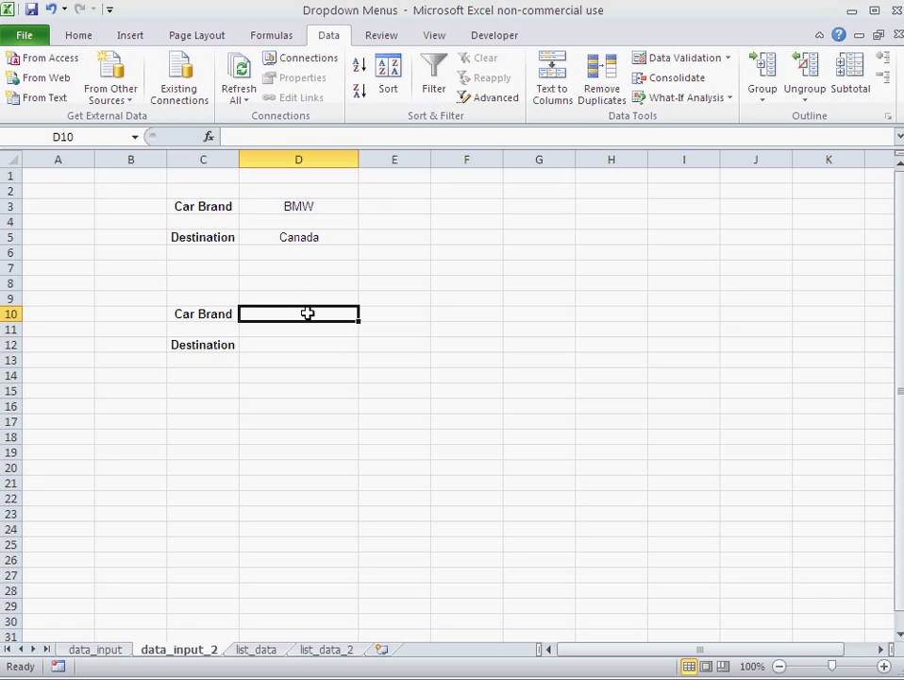
{"action": "left_click", "coordinate": [730, 59]}
{"action": "left_click", "coordinate": [728, 78]}
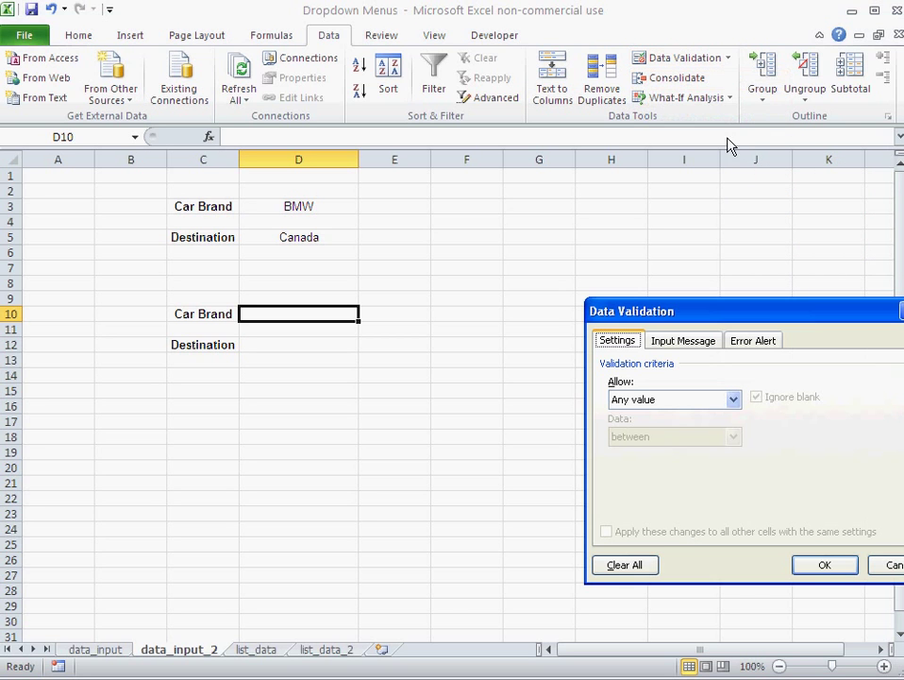
{"action": "left_click", "coordinate": [704, 406]}
{"action": "left_click", "coordinate": [676, 453]}
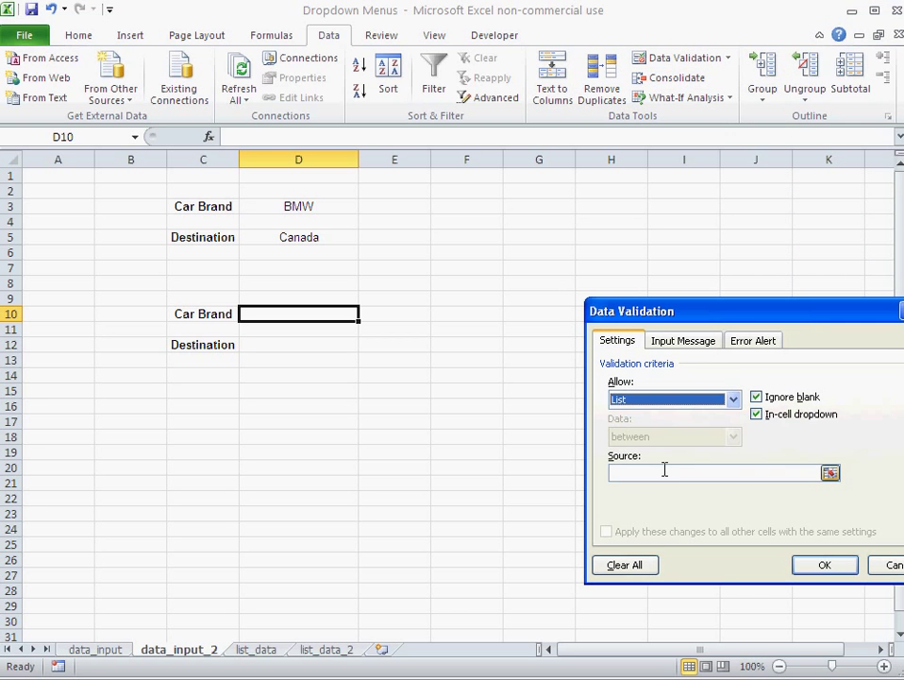
{"action": "left_click", "coordinate": [664, 469]}
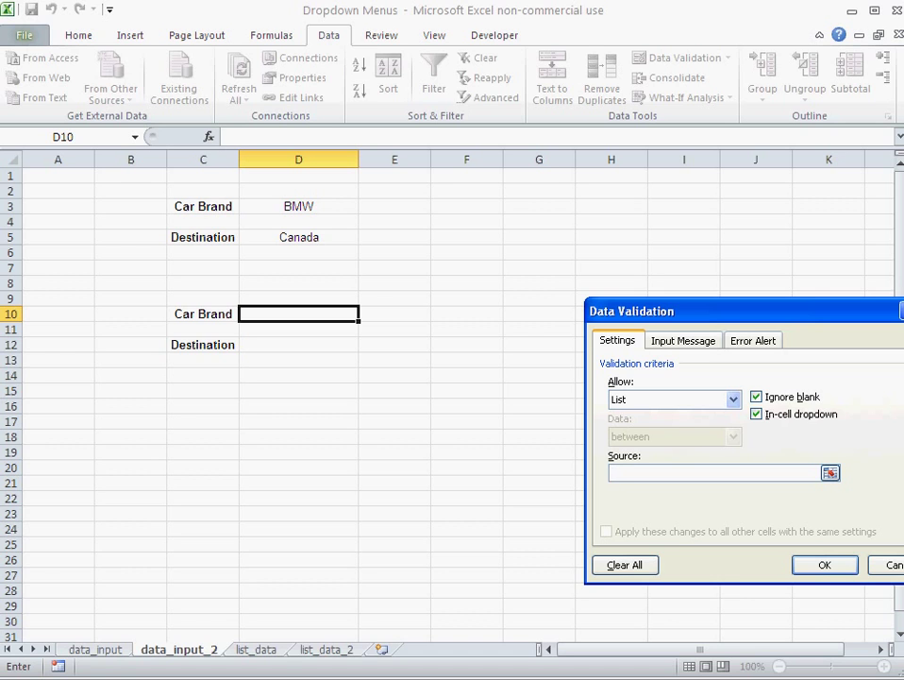
{"action": "type", "text": "BMW"}
{"action": "type", "text": ";Ford;Jaguar"}
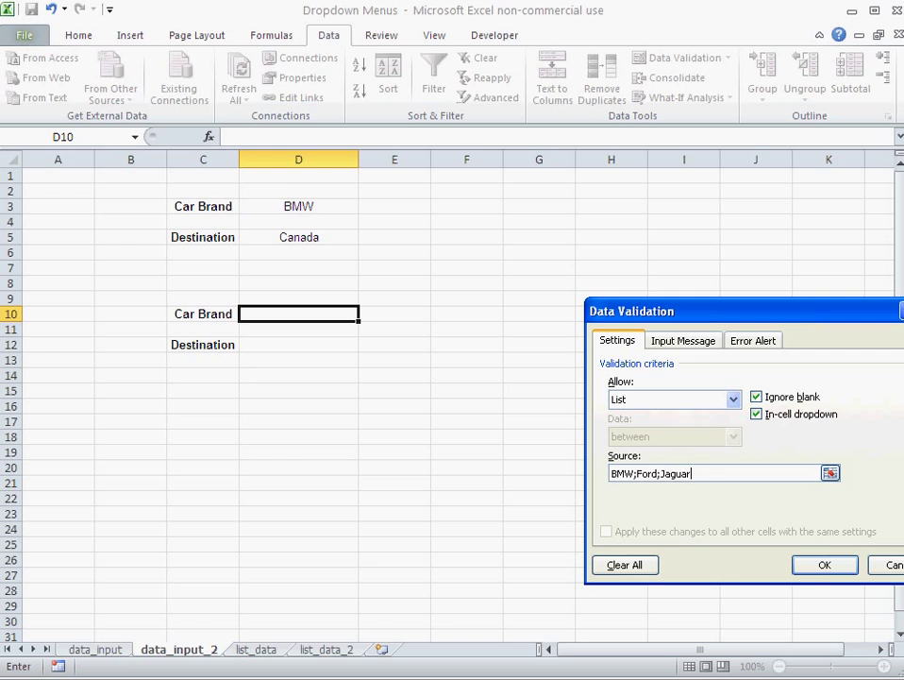
{"action": "type", "text": ";Opwel"}
{"action": "key", "text": "BackSpace"}
{"action": "key", "text": "BackSpace"}
{"action": "key", "text": "BackSpace"}
{"action": "type", "text": "el"}
{"action": "left_click", "coordinate": [827, 567]}
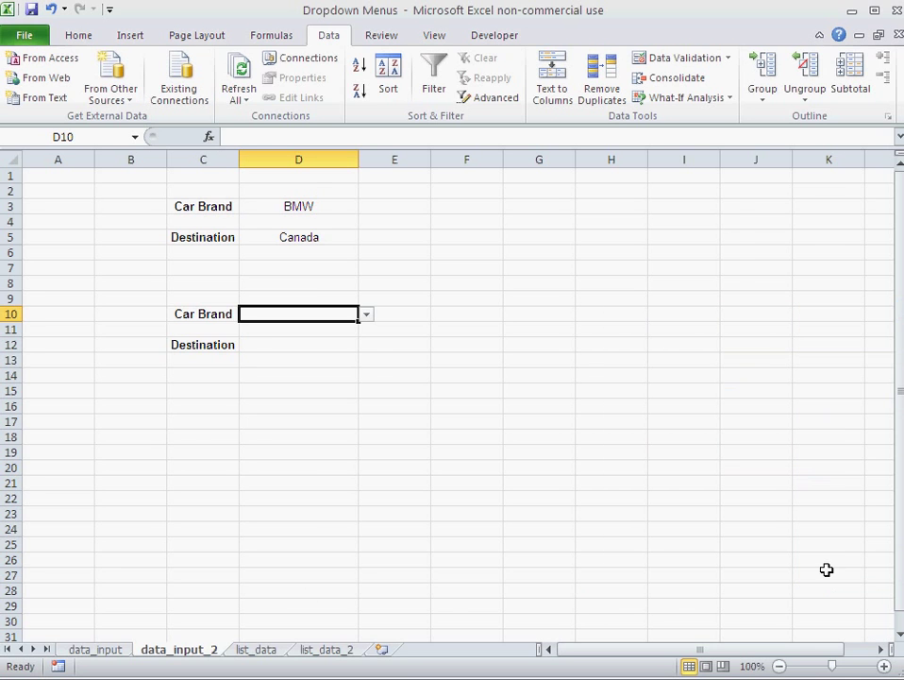
- Try Ford in D10's dropdown, then settle on Jaguar
{"action": "left_click", "coordinate": [367, 314]}
{"action": "left_click", "coordinate": [339, 338]}
{"action": "left_click", "coordinate": [367, 315]}
{"action": "left_click", "coordinate": [343, 354]}
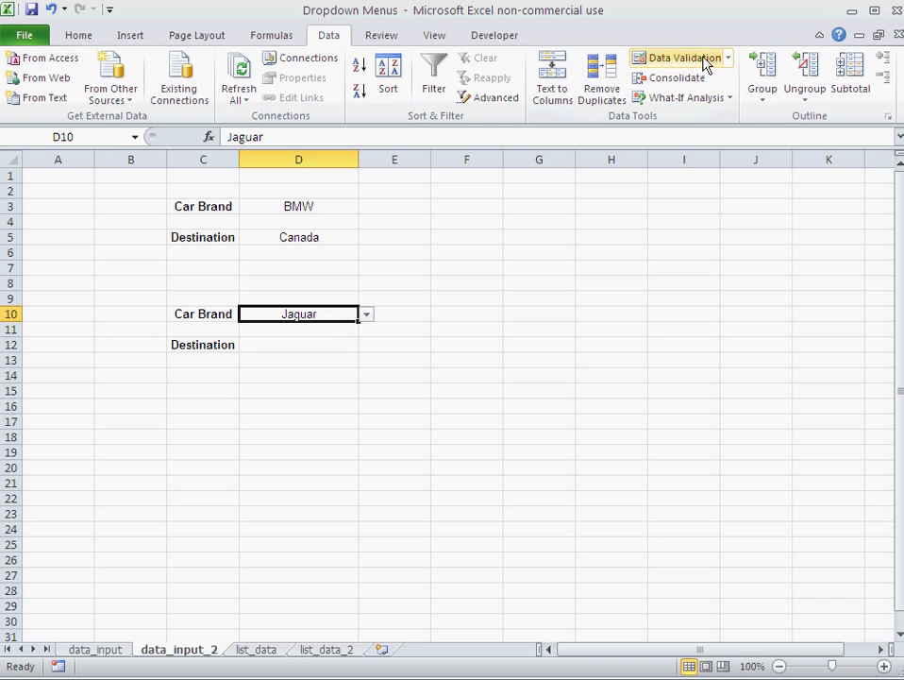
{"action": "left_click", "coordinate": [728, 58]}
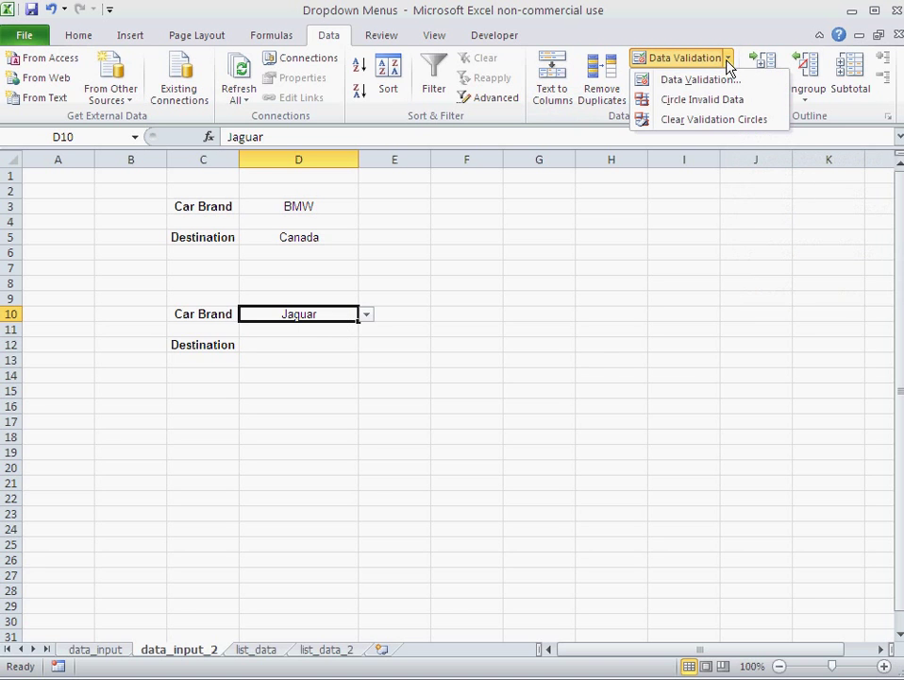
{"action": "left_click", "coordinate": [720, 81]}
{"action": "left_click", "coordinate": [723, 475]}
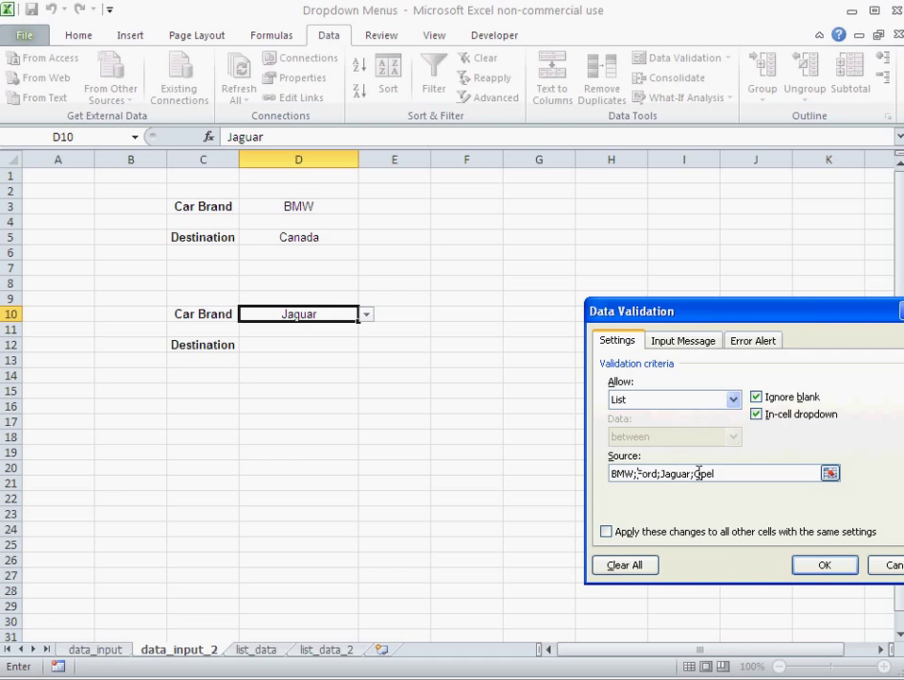
{"action": "left_click_drag", "start_coordinate": [720, 472], "coordinate": [615, 477]}
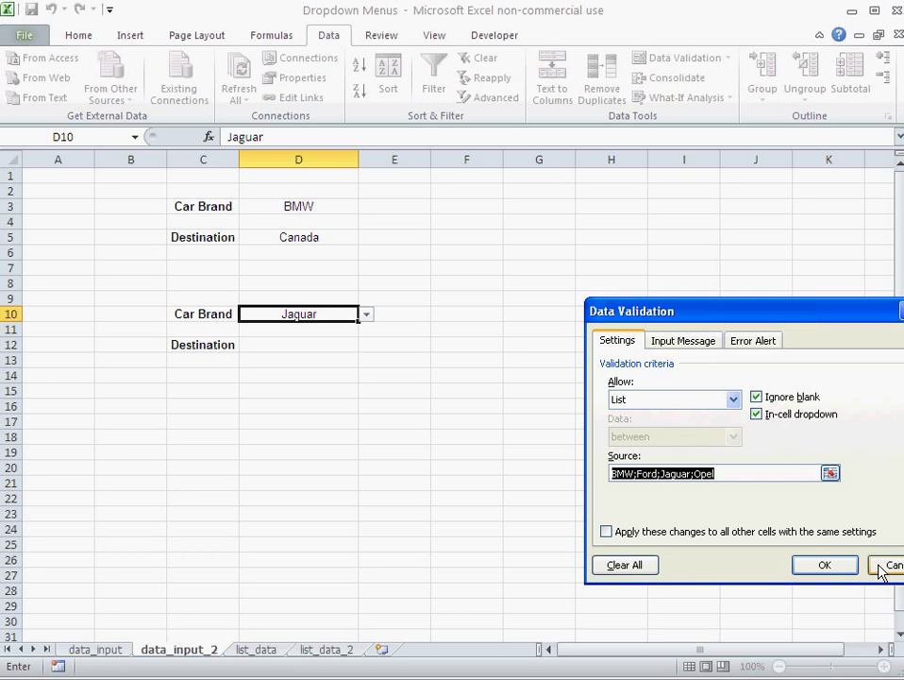
{"action": "left_click", "coordinate": [835, 566]}
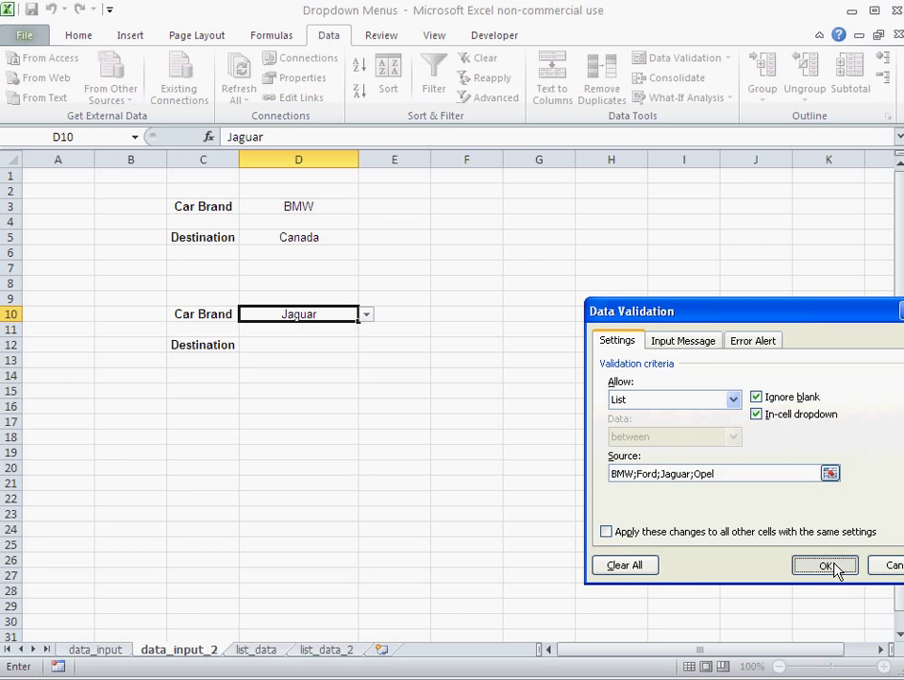
- Give D12 a list dropdown sourced from list_data C2:C10
{"action": "left_click", "coordinate": [279, 345]}
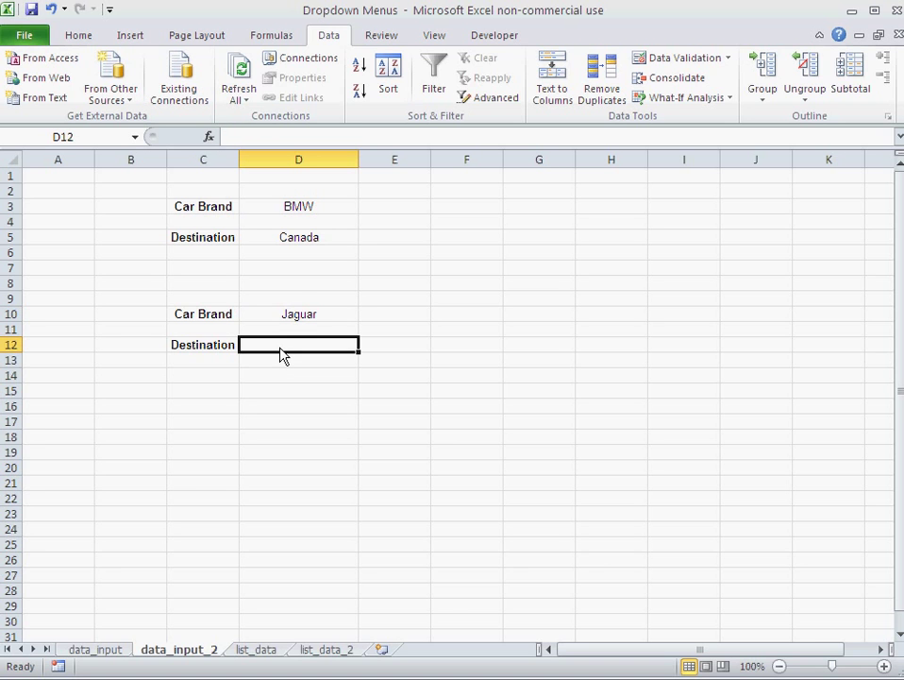
{"action": "left_click", "coordinate": [727, 58]}
{"action": "left_click", "coordinate": [716, 82]}
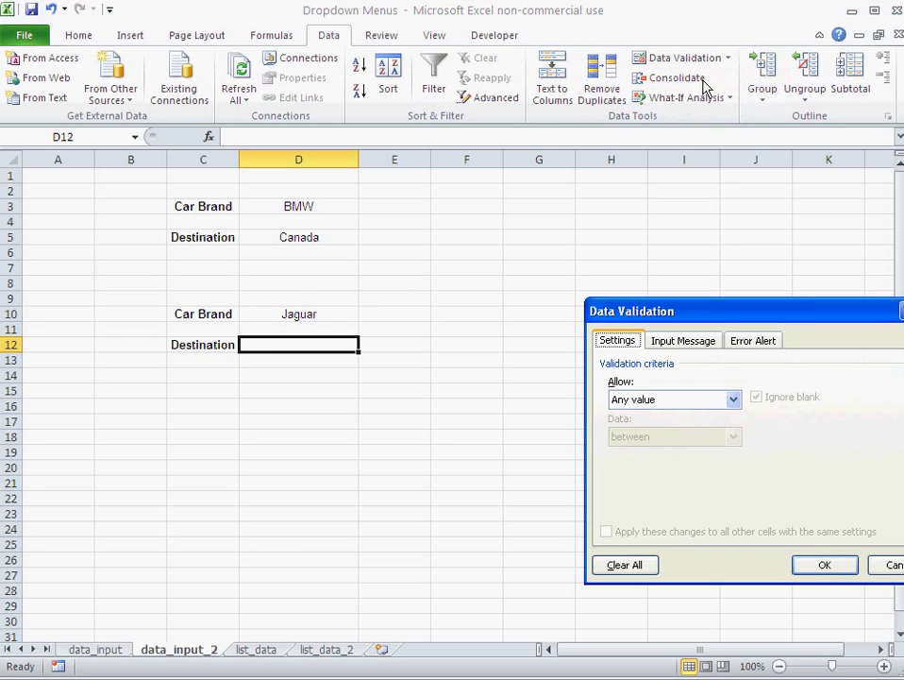
{"action": "left_click", "coordinate": [697, 400]}
{"action": "left_click", "coordinate": [675, 452]}
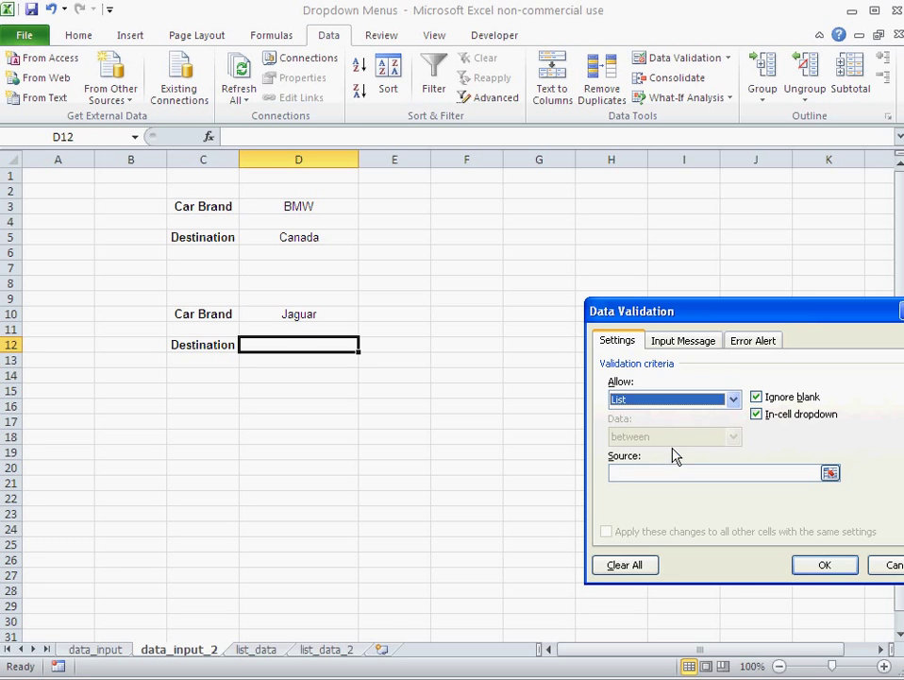
{"action": "left_click", "coordinate": [664, 472]}
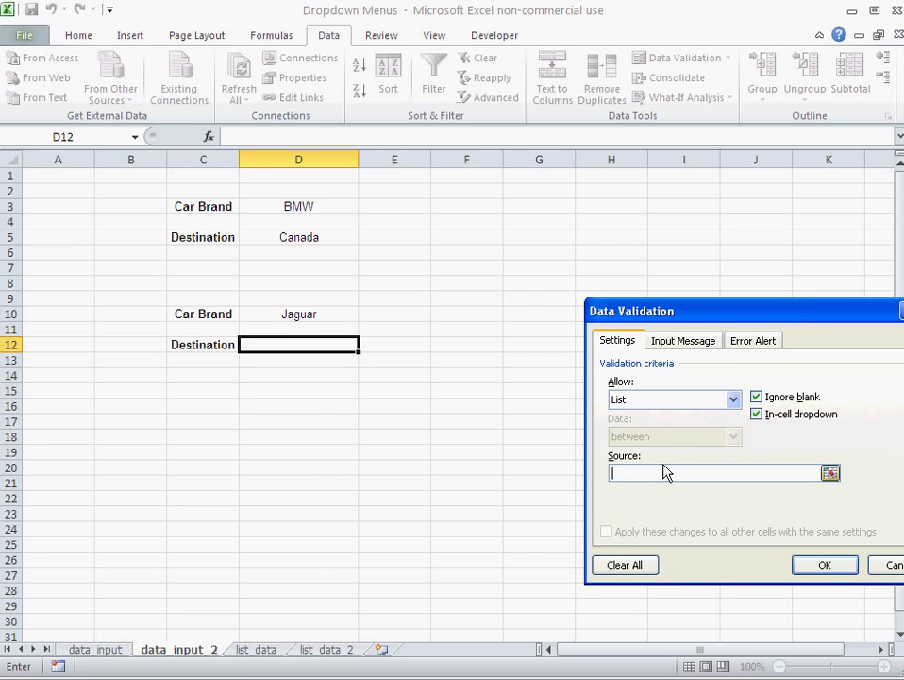
{"action": "left_click", "coordinate": [244, 651]}
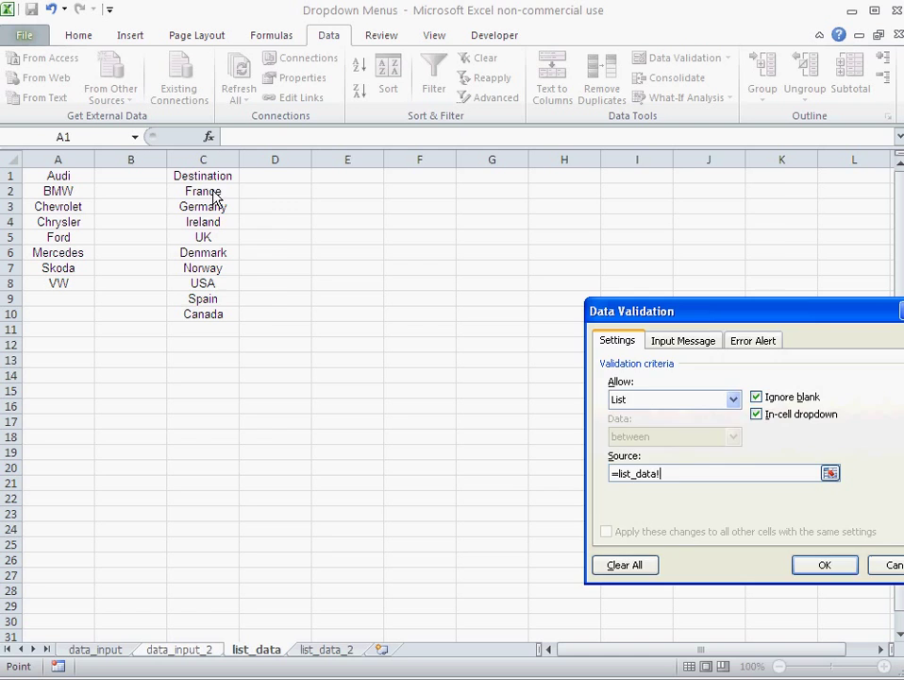
{"action": "left_click_drag", "start_coordinate": [217, 194], "coordinate": [223, 320]}
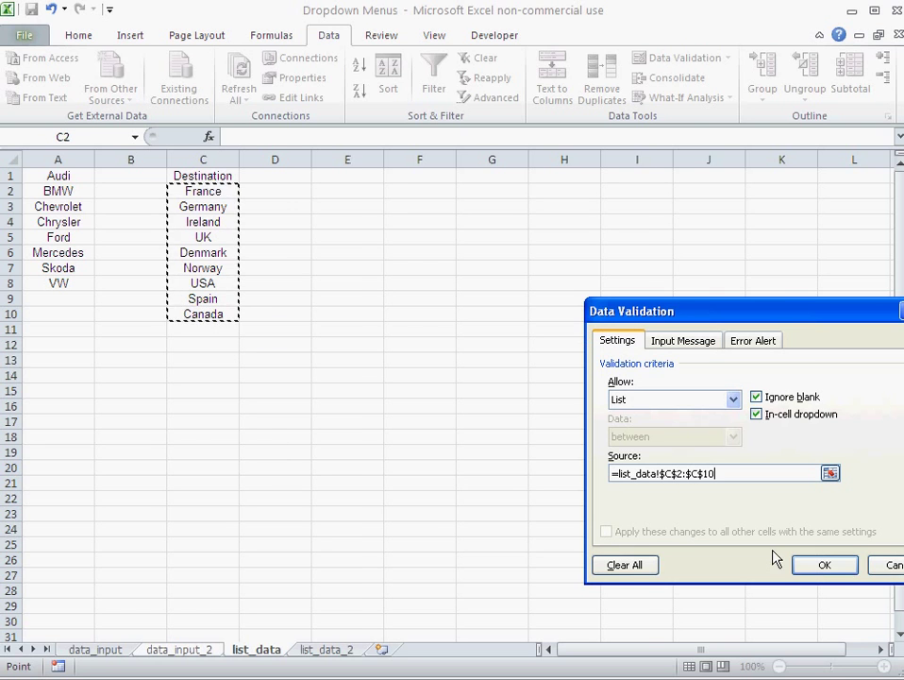
{"action": "left_click", "coordinate": [809, 567]}
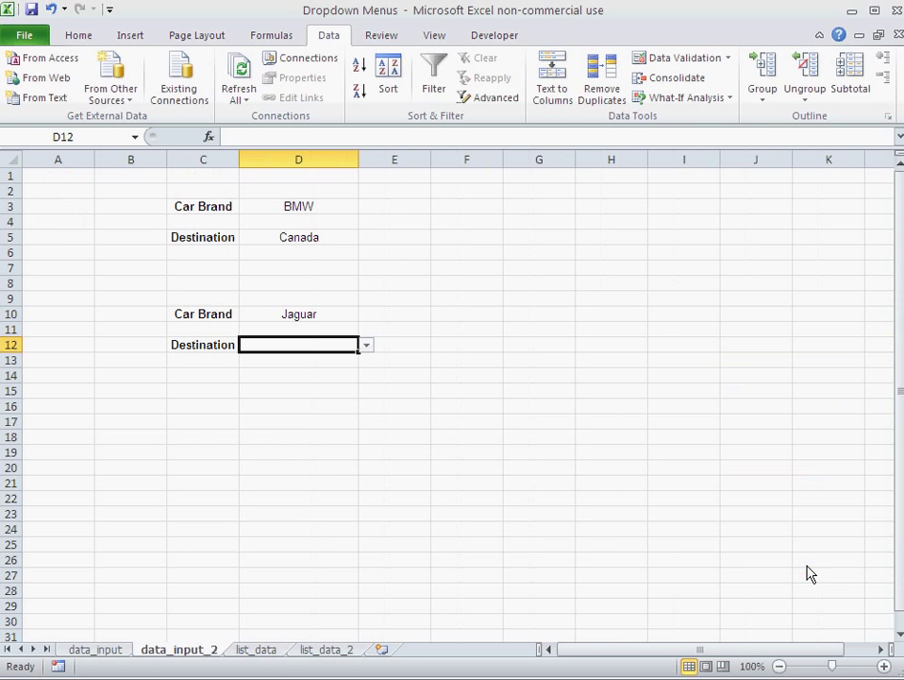
- Choose Norway in D12's dropdown and switch to the list_data sheet
{"action": "left_click", "coordinate": [366, 346]}
{"action": "left_click", "coordinate": [322, 420]}
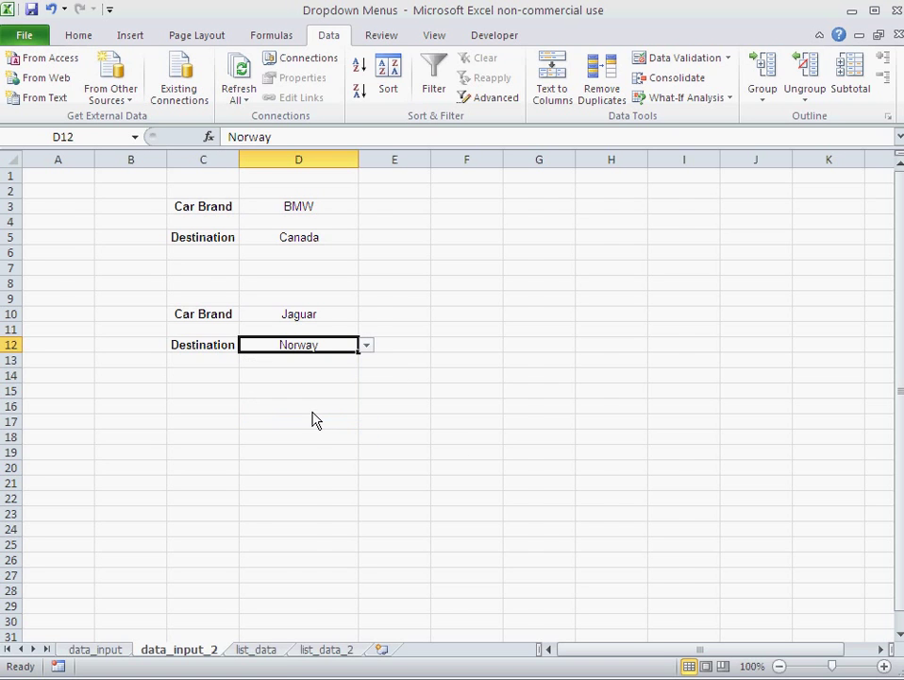
{"action": "left_click", "coordinate": [260, 650]}
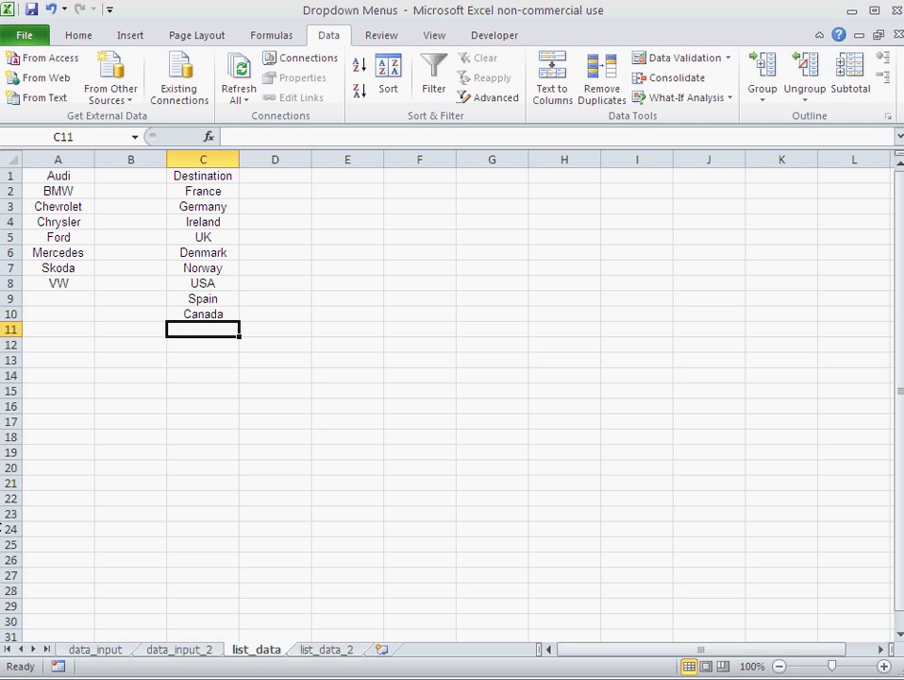
- Enter Australia, New Zealand, Japan and China into C11:C14 on list_data
{"action": "type", "text": "Australia"}
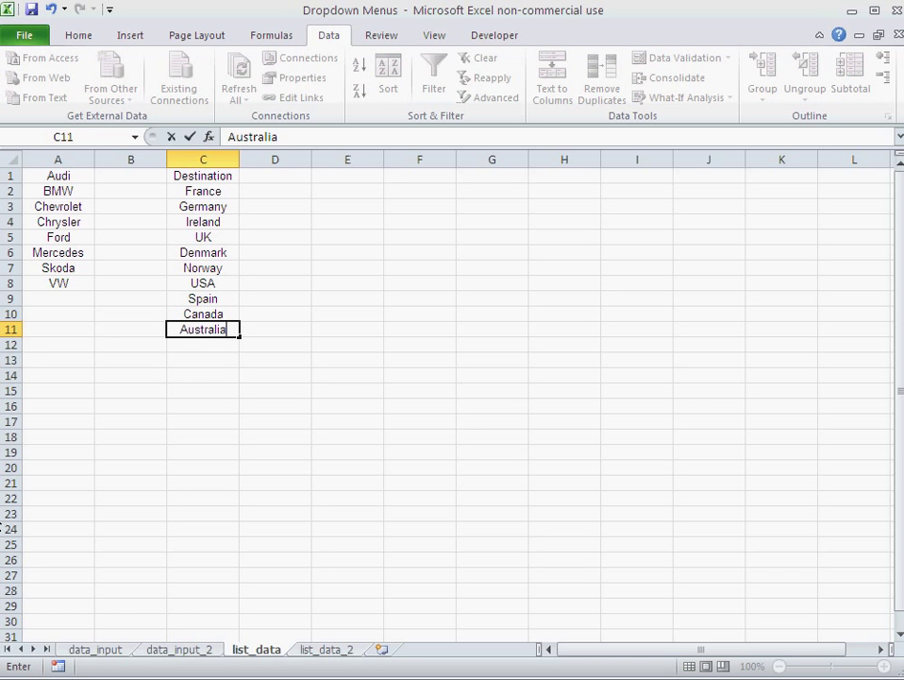
{"action": "key", "text": "Return"}
{"action": "type", "text": "New "}
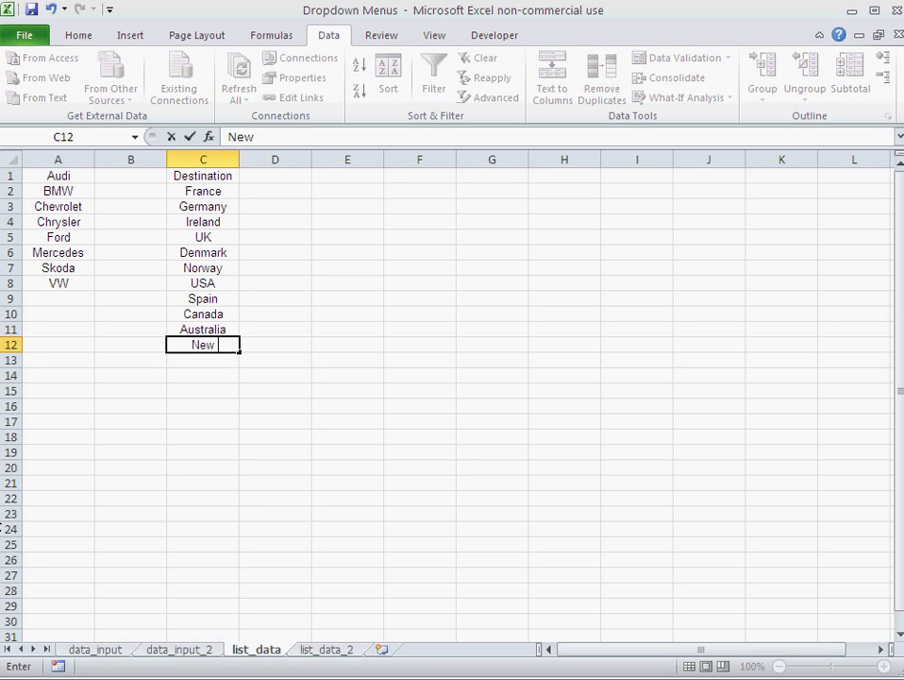
{"action": "type", "text": "Zealand"}
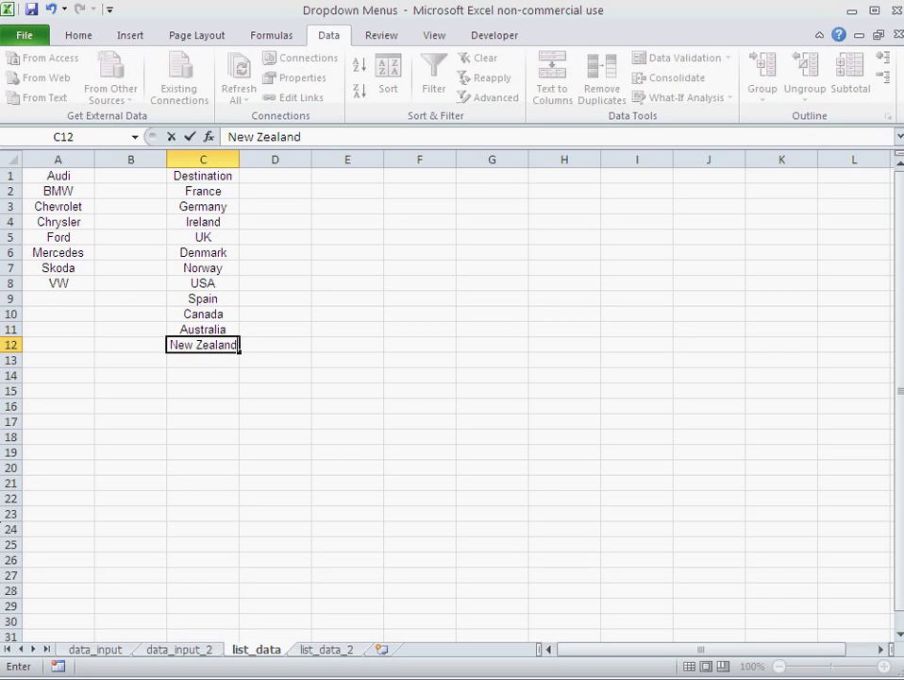
{"action": "key", "text": "Return"}
{"action": "type", "text": "Japanb"}
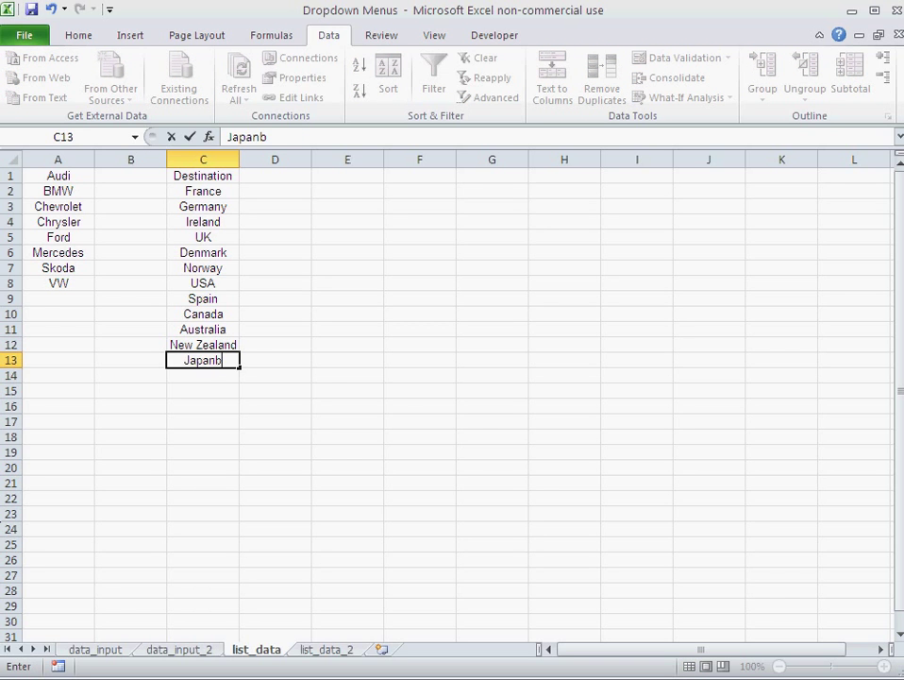
{"action": "key", "text": "BackSpace"}
{"action": "key", "text": "Return"}
{"action": "type", "text": "China"}
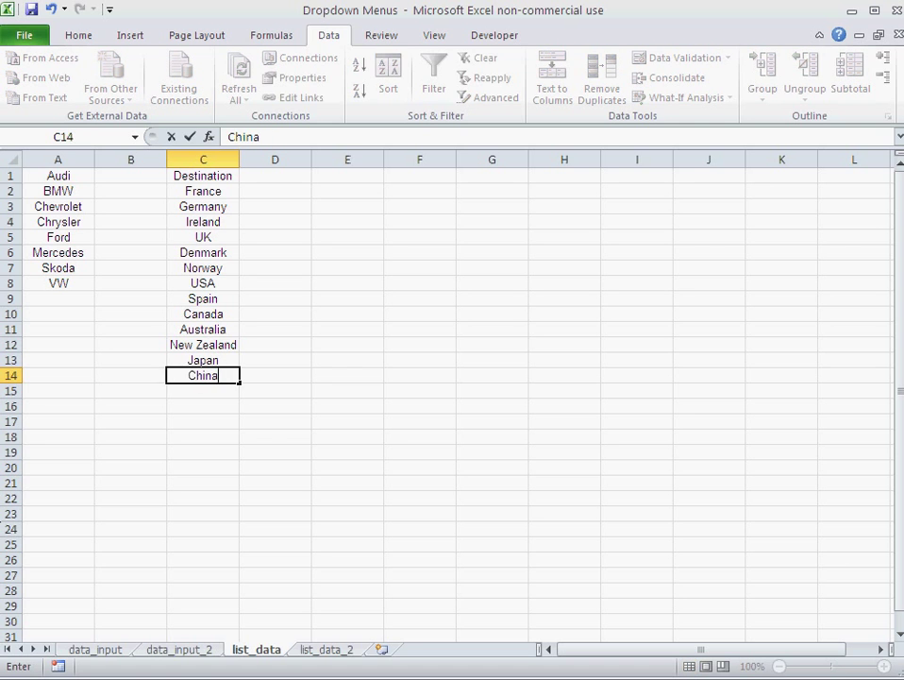
{"action": "key", "text": "Return"}
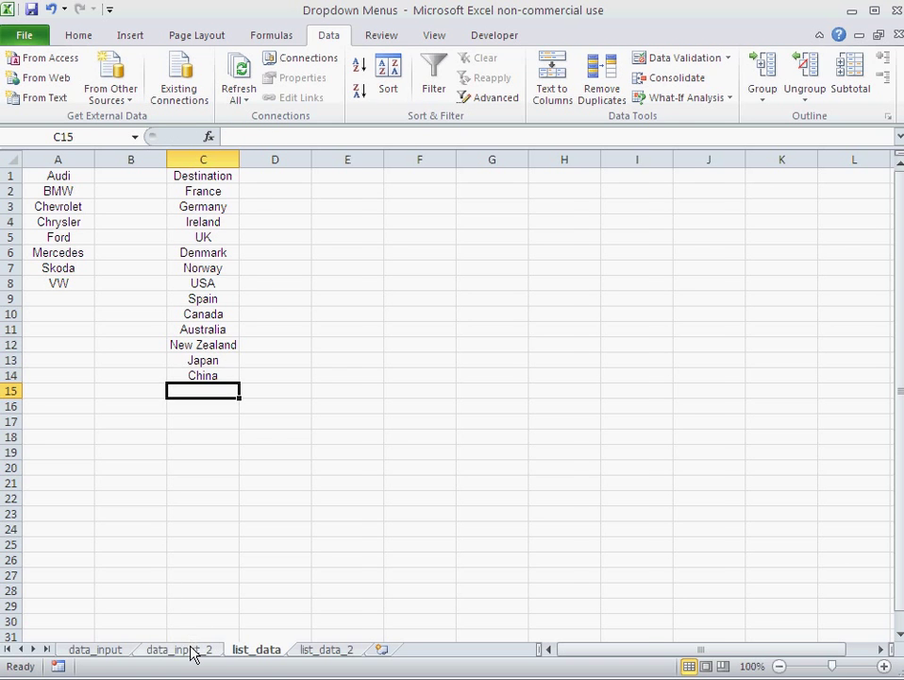
- Return to data_input_2 and view D12's destination list, leaving it unchanged
{"action": "left_click", "coordinate": [179, 649]}
{"action": "left_click", "coordinate": [366, 345]}
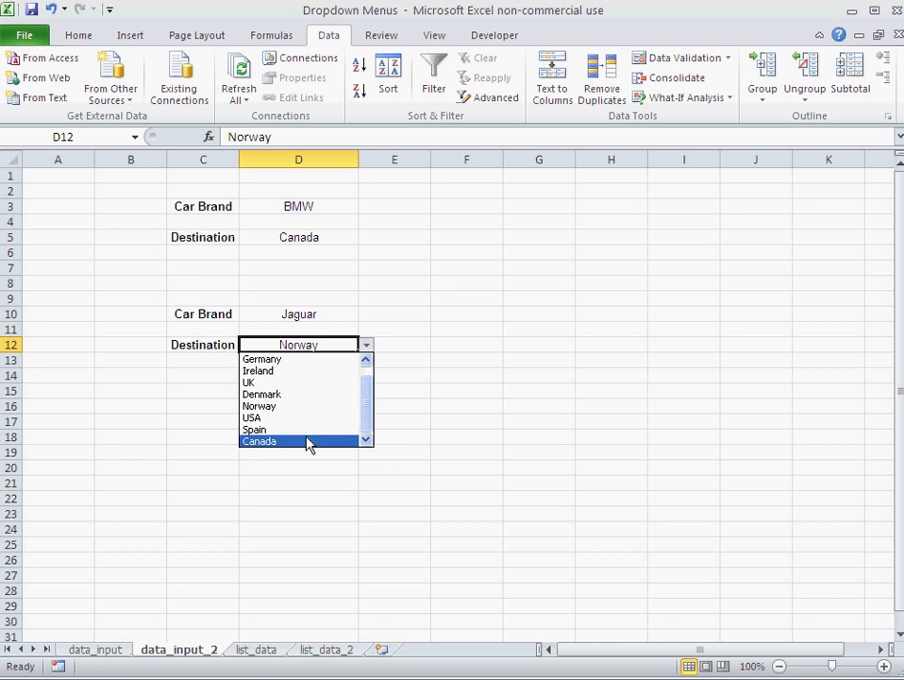
{"action": "scroll", "coordinate": [369, 398], "scroll_direction": "up", "scroll_amount": 1}
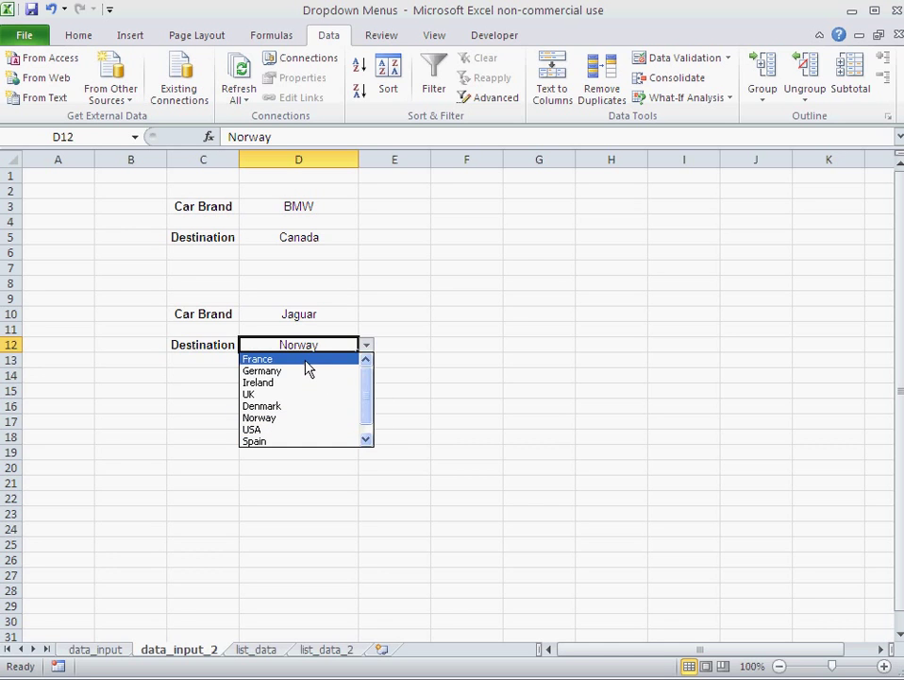
{"action": "key", "text": "Escape"}
- Scroll through D5's destination list to see the new countries, keeping Canada
{"action": "left_click", "coordinate": [337, 239]}
{"action": "left_click", "coordinate": [366, 238]}
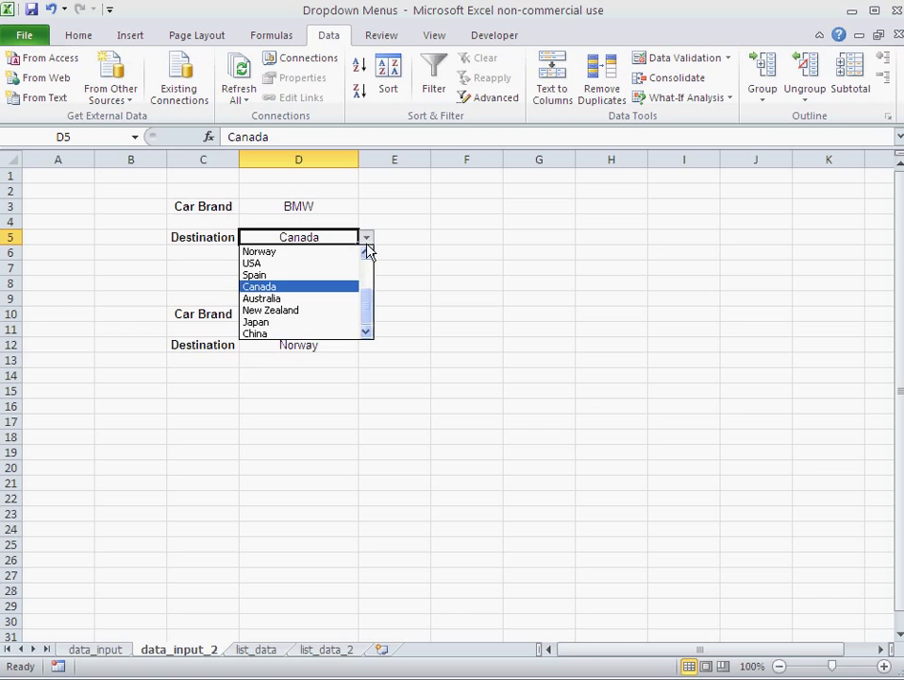
{"action": "scroll", "coordinate": [369, 306], "scroll_direction": "up", "scroll_amount": 1}
{"action": "scroll", "coordinate": [369, 307], "scroll_direction": "down", "scroll_amount": 1}
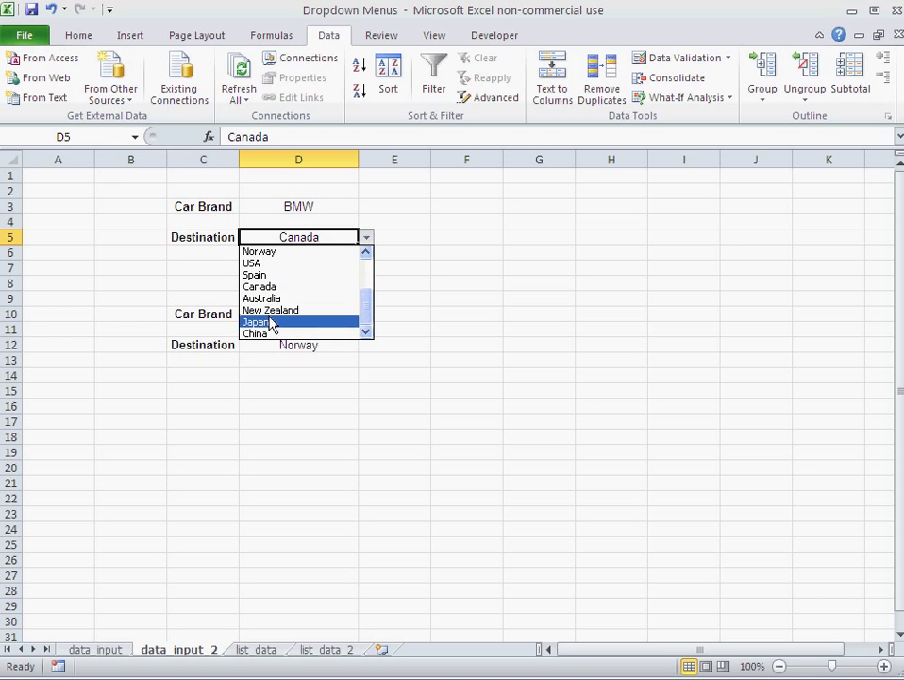
{"action": "left_click_drag", "start_coordinate": [369, 323], "coordinate": [366, 300]}
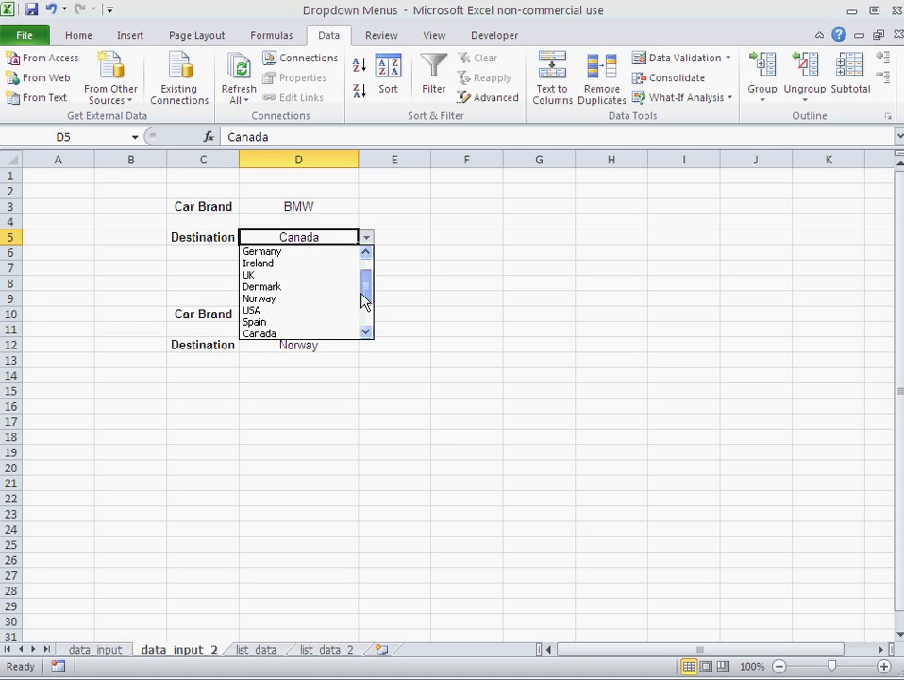
{"action": "scroll", "coordinate": [366, 300], "scroll_direction": "down", "scroll_amount": 2}
{"action": "key", "text": "Escape"}
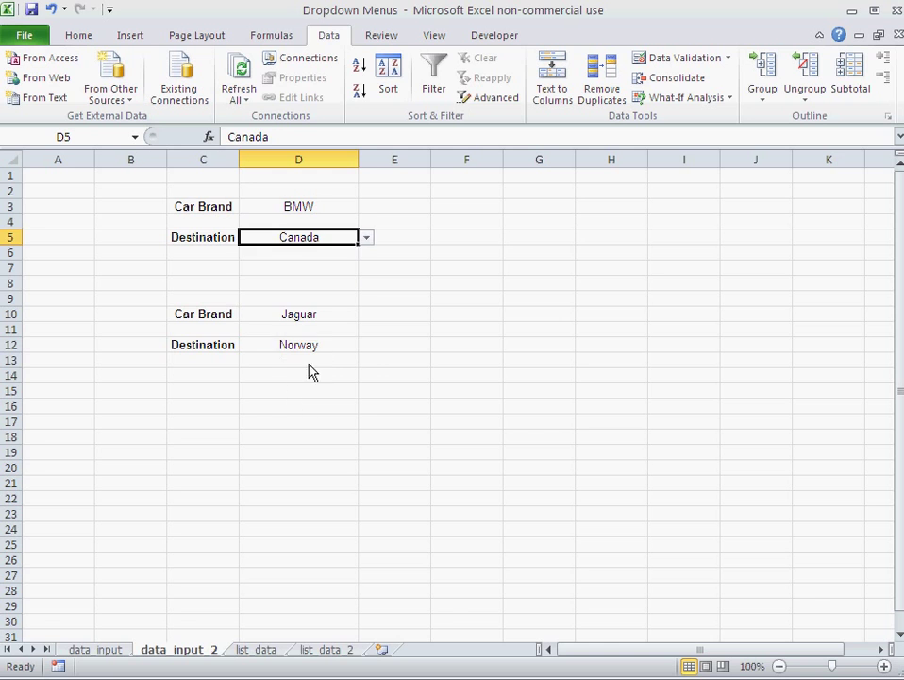
- Reopen D12's destination list to confirm it still ends at Canada
{"action": "left_click", "coordinate": [340, 345]}
{"action": "left_click", "coordinate": [366, 345]}
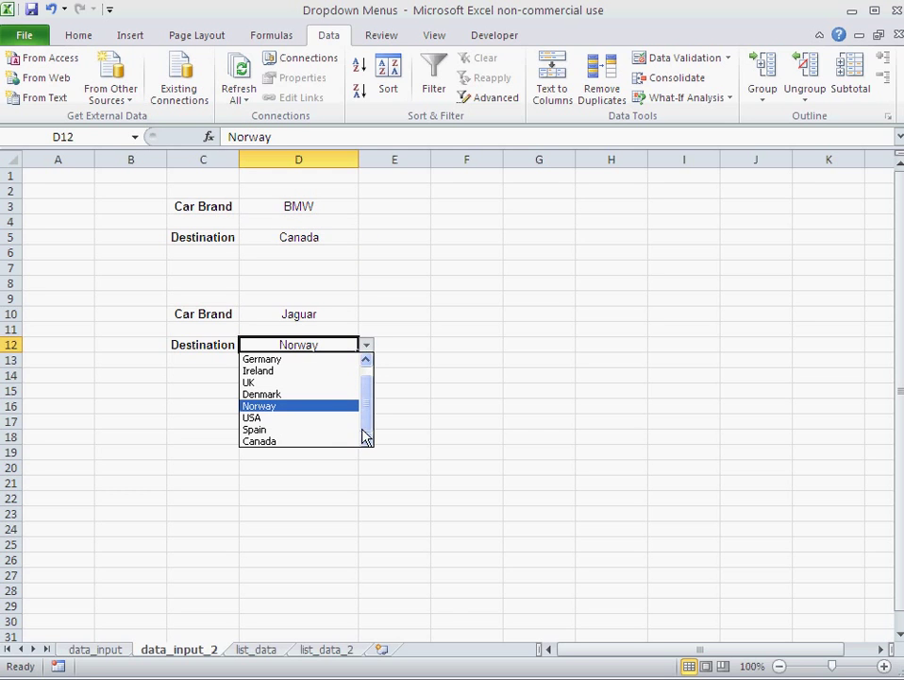
{"action": "key", "text": "Escape"}
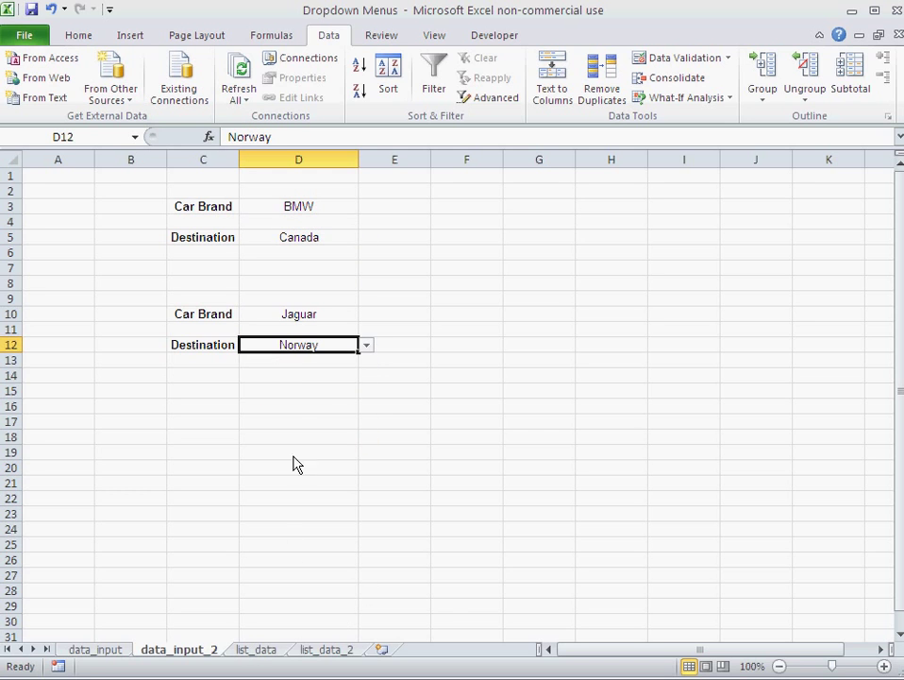
{"action": "left_click", "coordinate": [725, 61]}
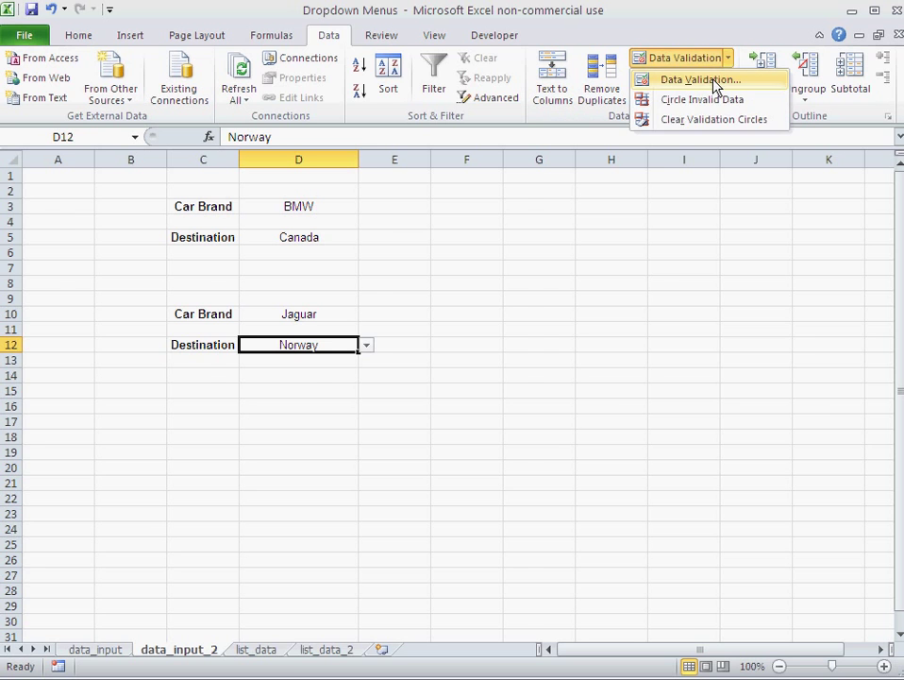
{"action": "left_click", "coordinate": [700, 81]}
{"action": "left_click", "coordinate": [728, 477]}
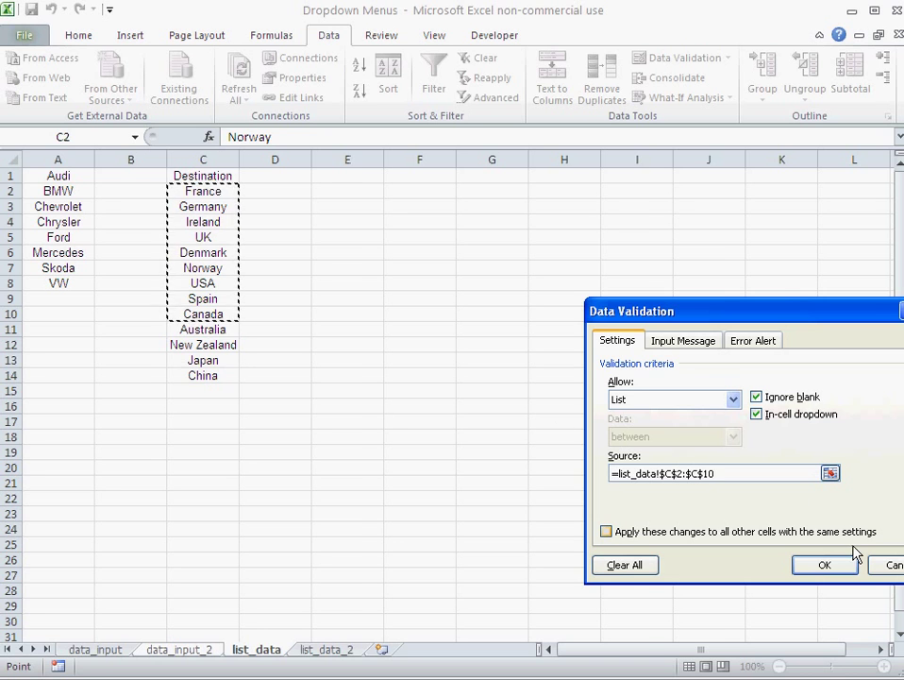
{"action": "left_click", "coordinate": [881, 567]}
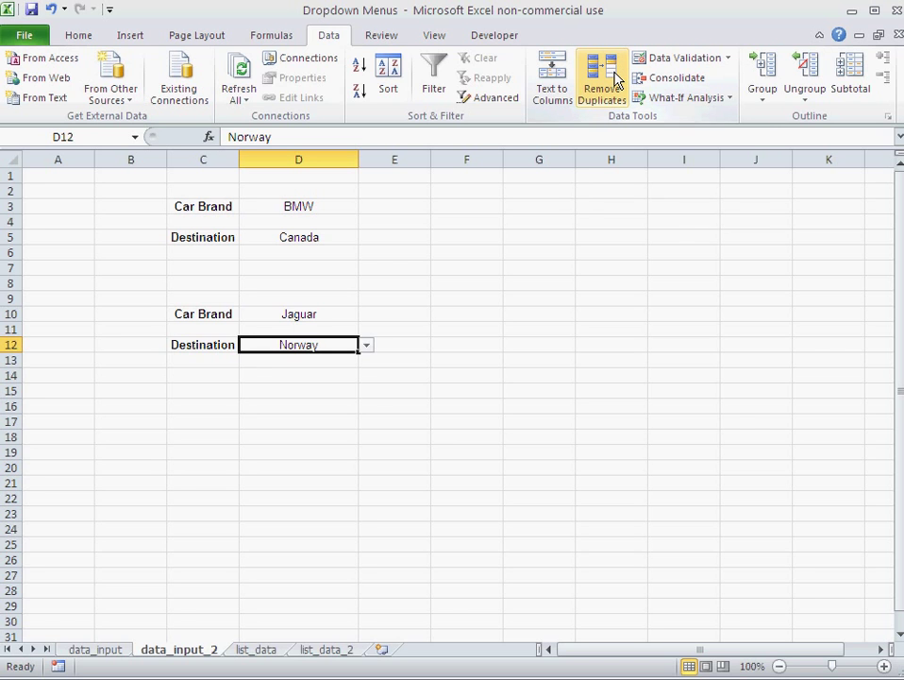
- Change D12's source end row from 10 to 14, giving =list_data!$C$2:$C$14
{"action": "left_click", "coordinate": [727, 59]}
{"action": "left_click", "coordinate": [730, 83]}
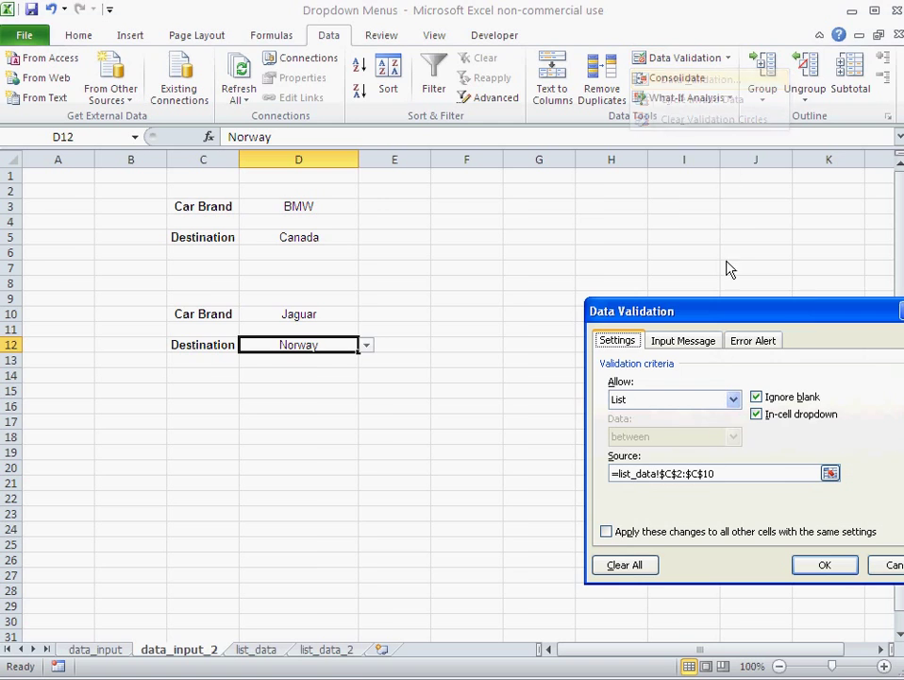
{"action": "left_click", "coordinate": [733, 475]}
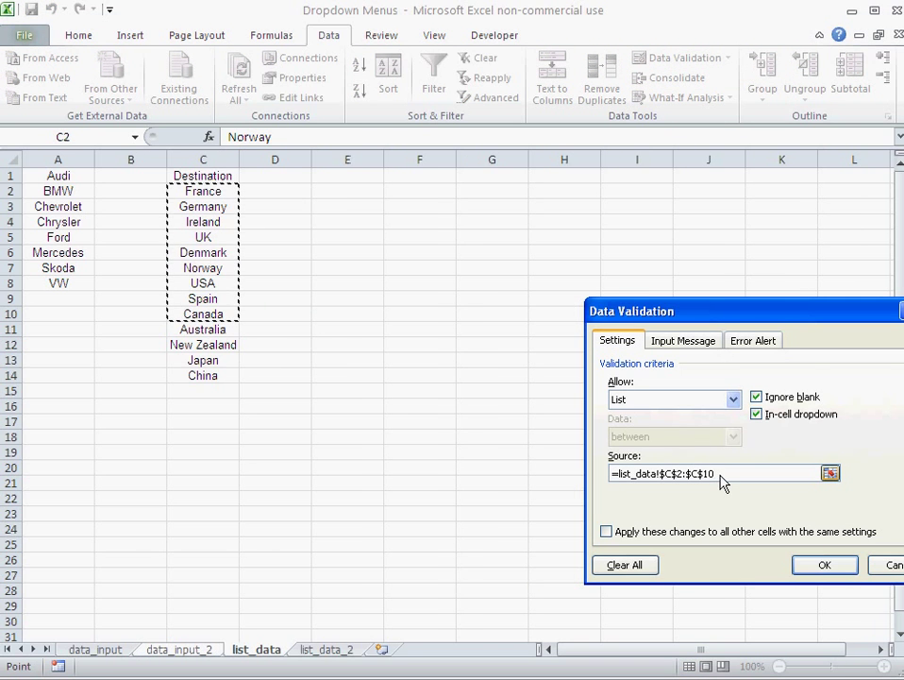
{"action": "left_click_drag", "start_coordinate": [716, 479], "coordinate": [706, 479]}
{"action": "type", "text": "14"}
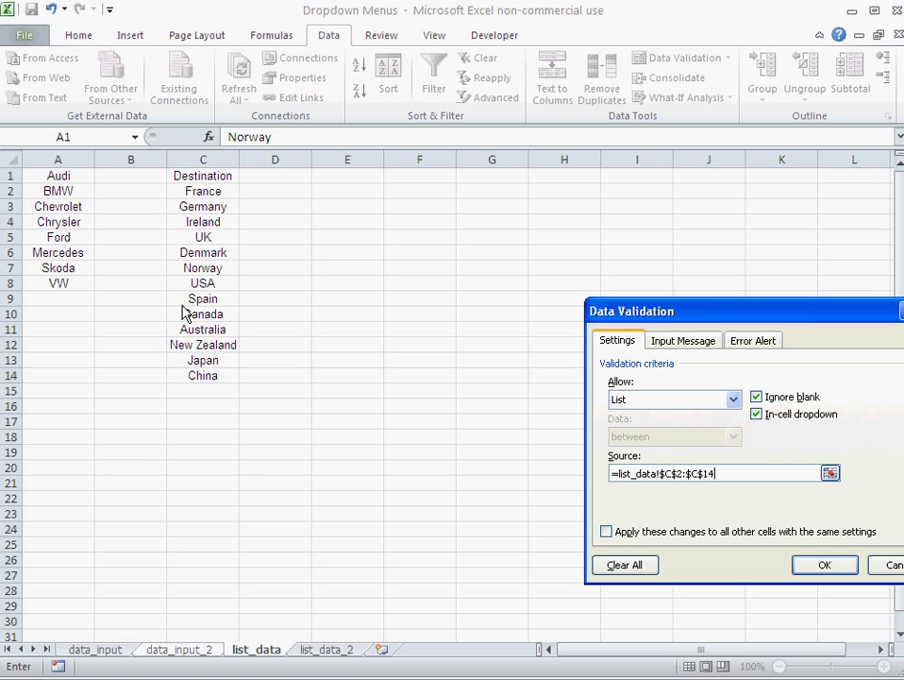
- Discard the D12 range edit and open D10's validation settings to see its typed list
{"action": "left_click", "coordinate": [892, 565]}
{"action": "left_click", "coordinate": [332, 315]}
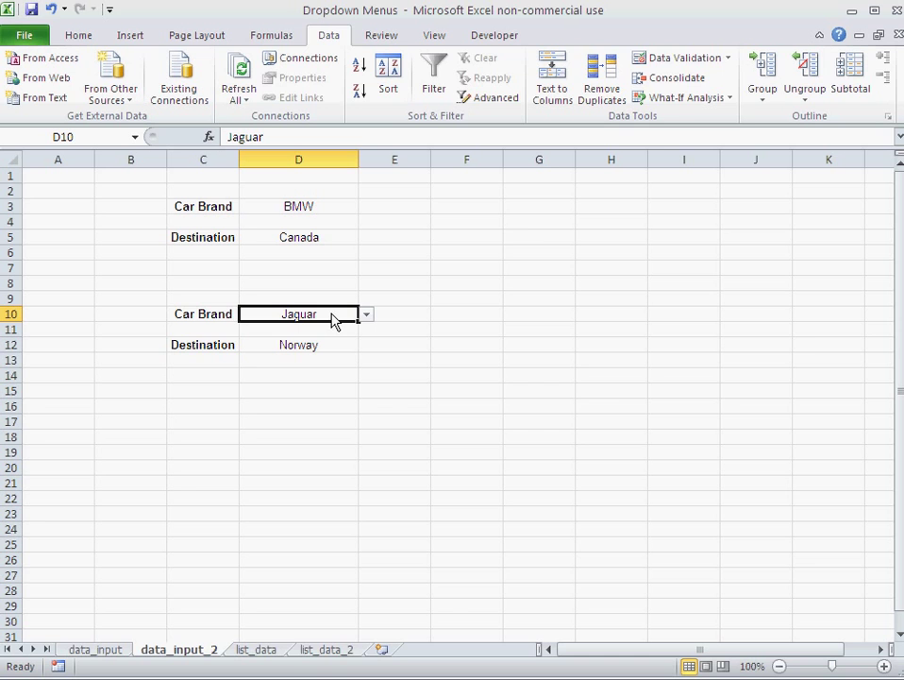
{"action": "left_click", "coordinate": [713, 59]}
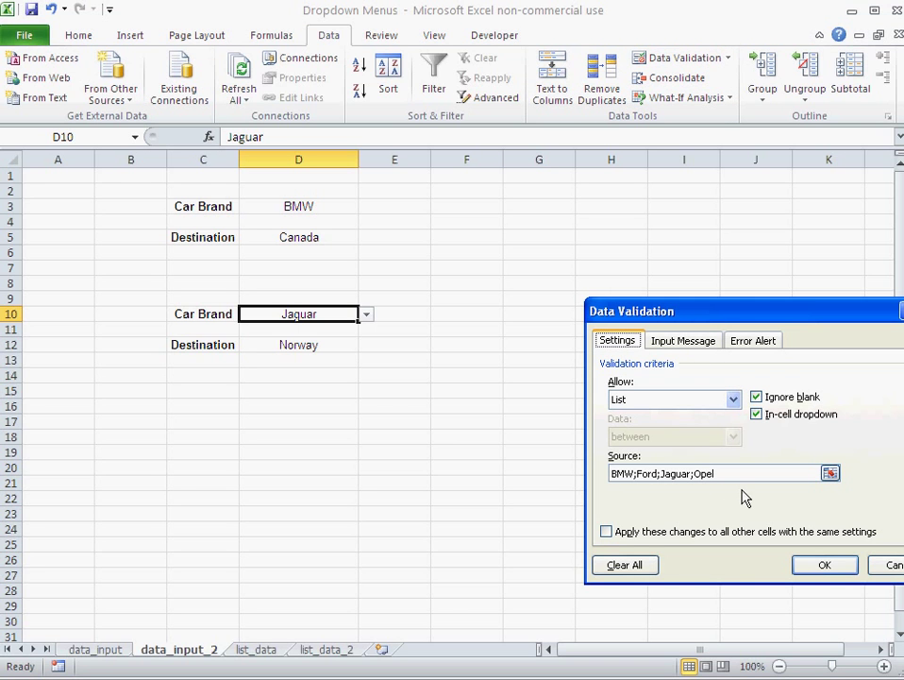
- Close D10's settings and bring up the data validation menu for D12
{"action": "left_click", "coordinate": [895, 565]}
{"action": "left_click", "coordinate": [315, 347]}
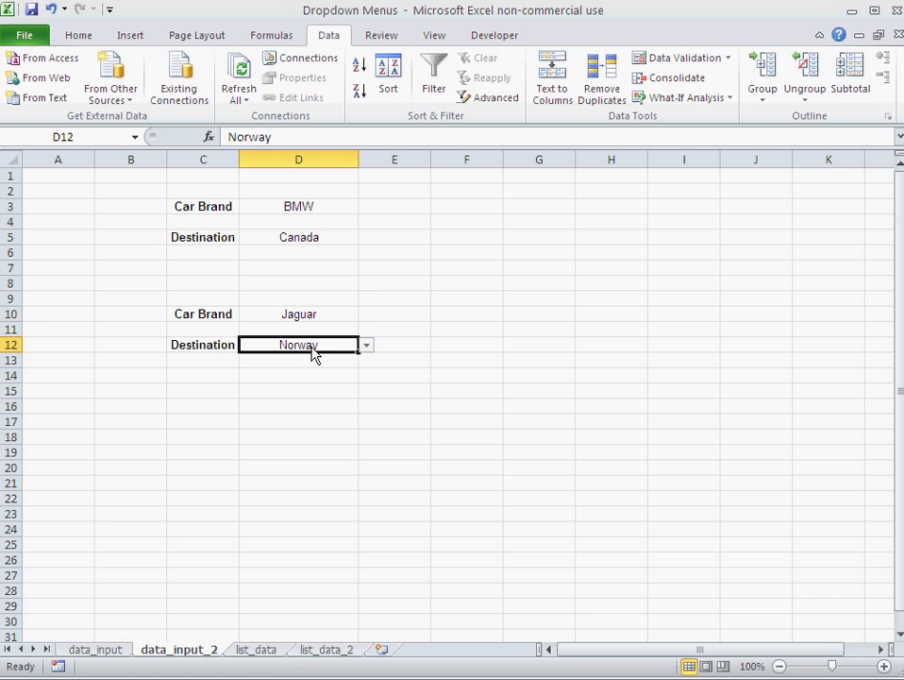
{"action": "left_click", "coordinate": [728, 57]}
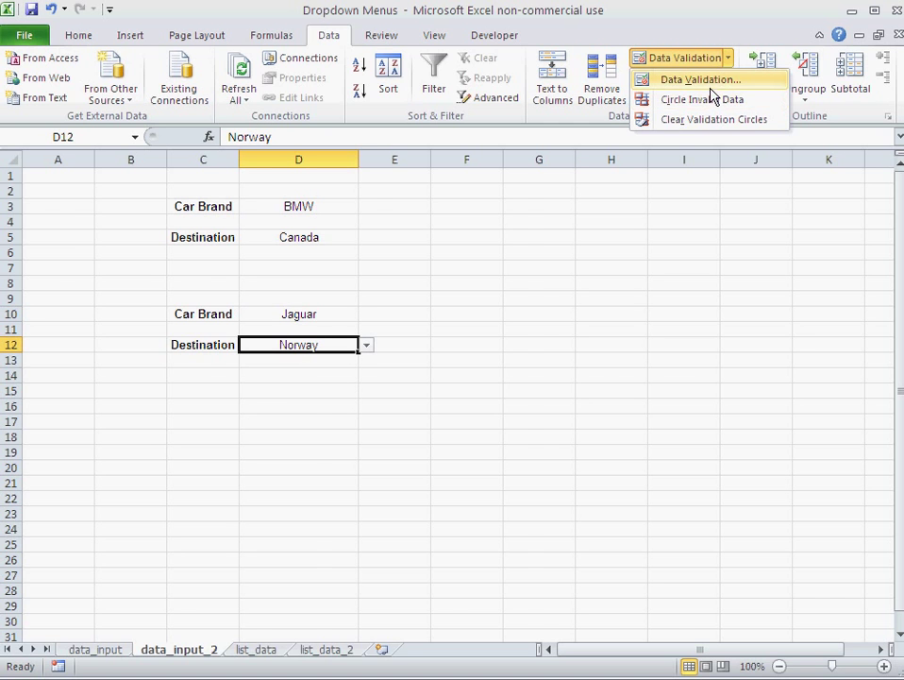
- Reopen D12's validation settings, showing its source still =list_data!$C$2:$C$10
{"action": "left_click", "coordinate": [709, 81]}
{"action": "left_click", "coordinate": [727, 483]}
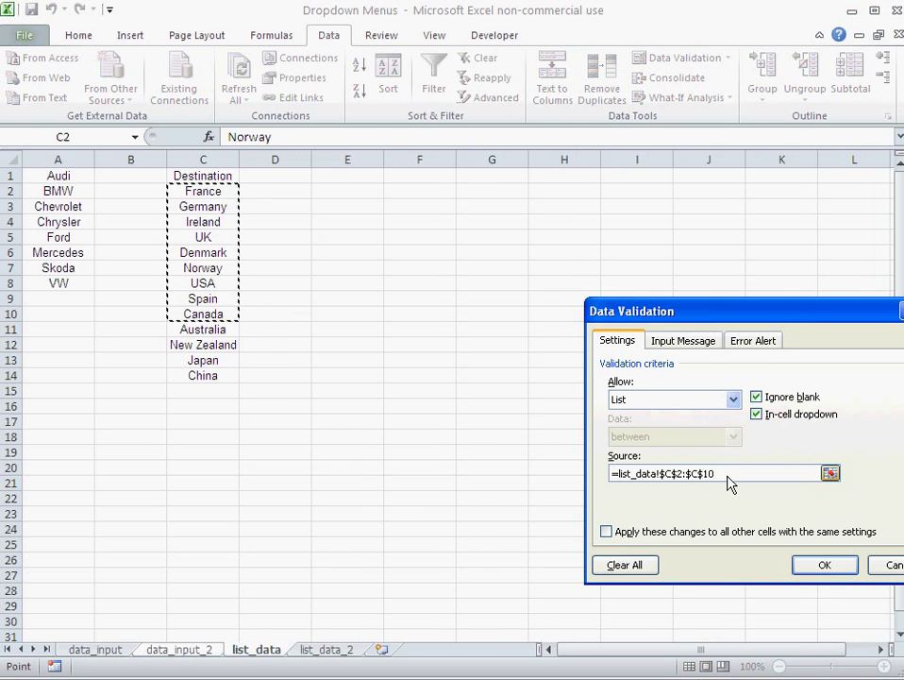